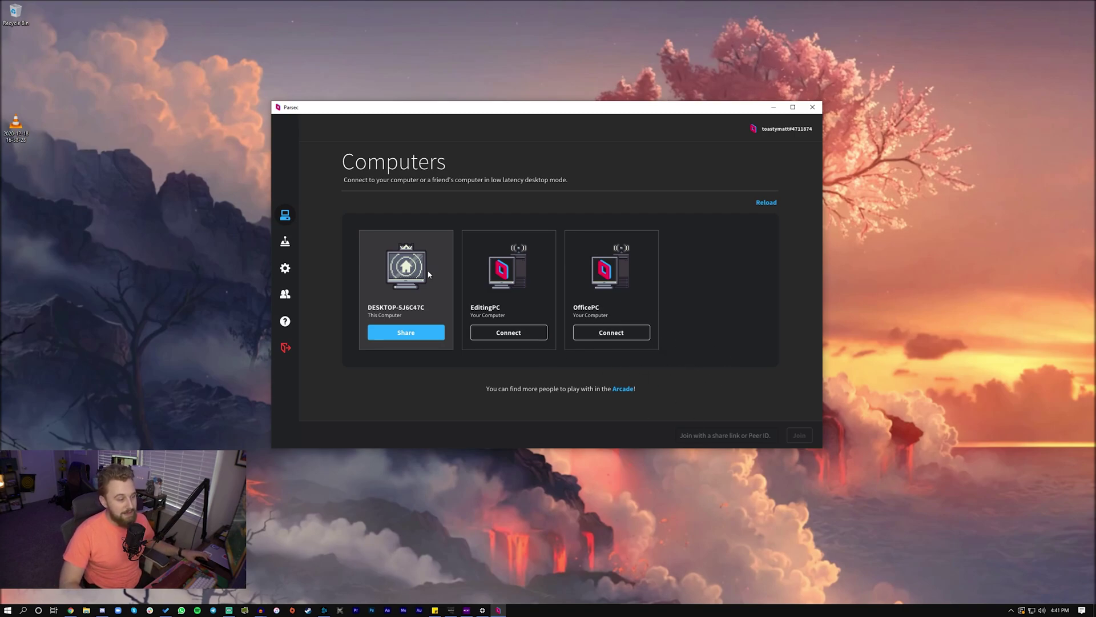
- Connect to OfficePC and open the YouTube_Files (Z:) network drive in the remote File Explorer
{"action": "left_click", "coordinate": [597, 336]}
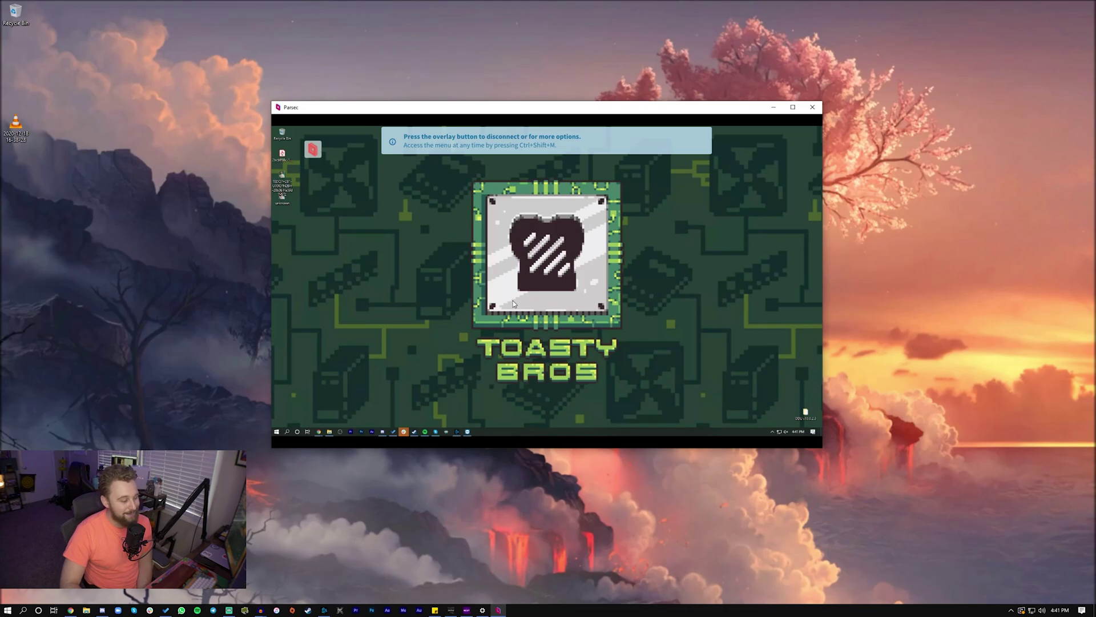
{"action": "left_click", "coordinate": [329, 432]}
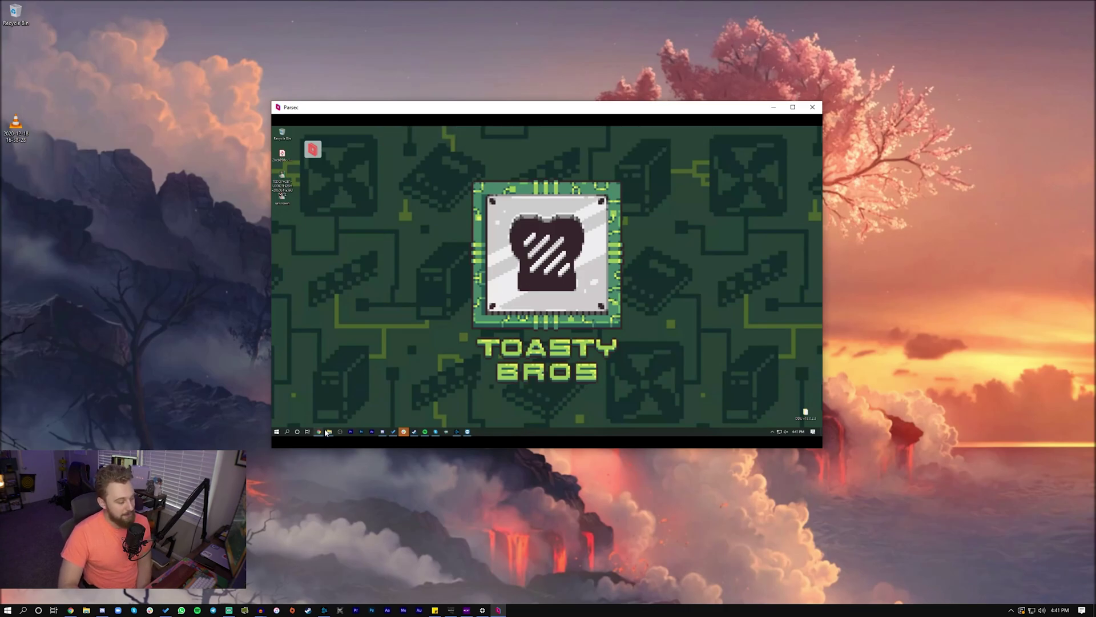
{"action": "double_click", "coordinate": [592, 108]}
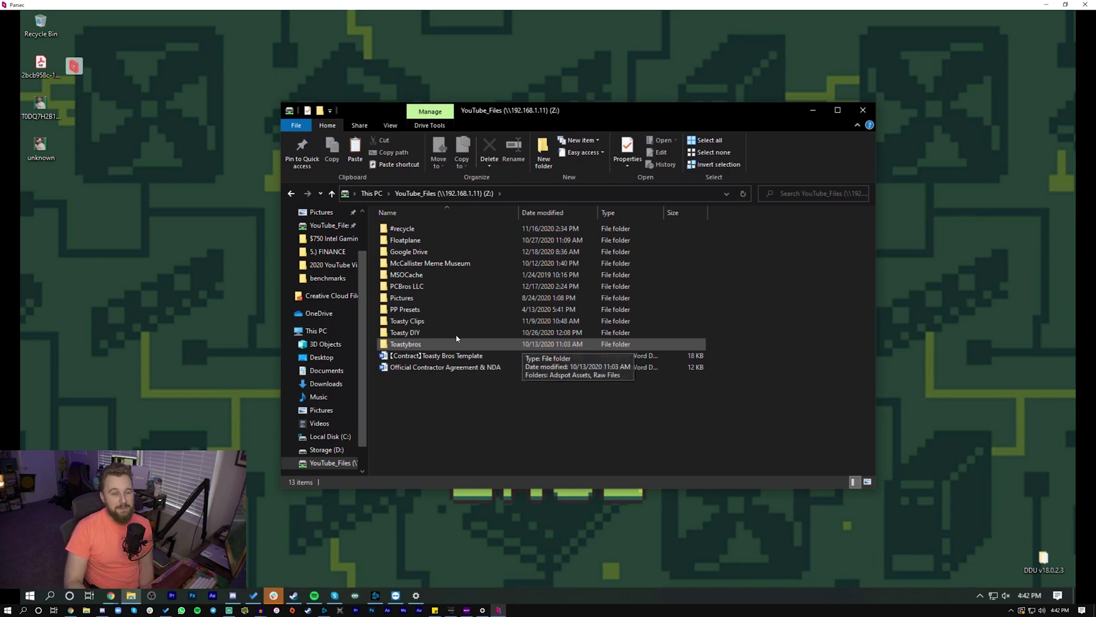
- Go into Toastybros > Rendered Videos > 2020 YouTube Videos and play 3000 Gaming PC Rough Draft
{"action": "left_click", "coordinate": [415, 348]}
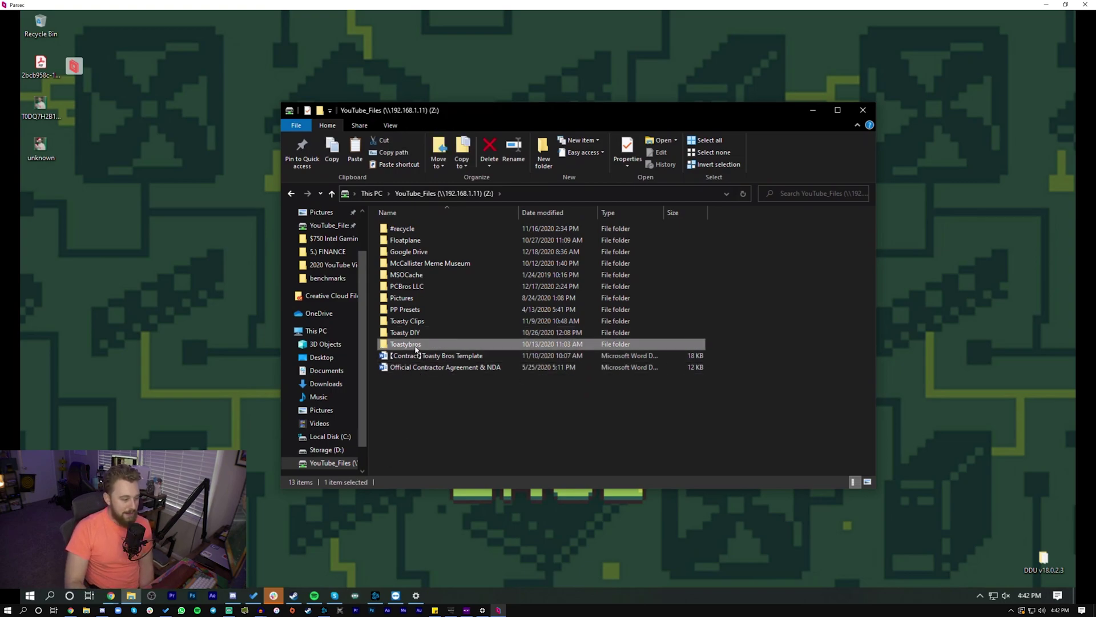
{"action": "double_click", "coordinate": [415, 345]}
{"action": "double_click", "coordinate": [445, 251]}
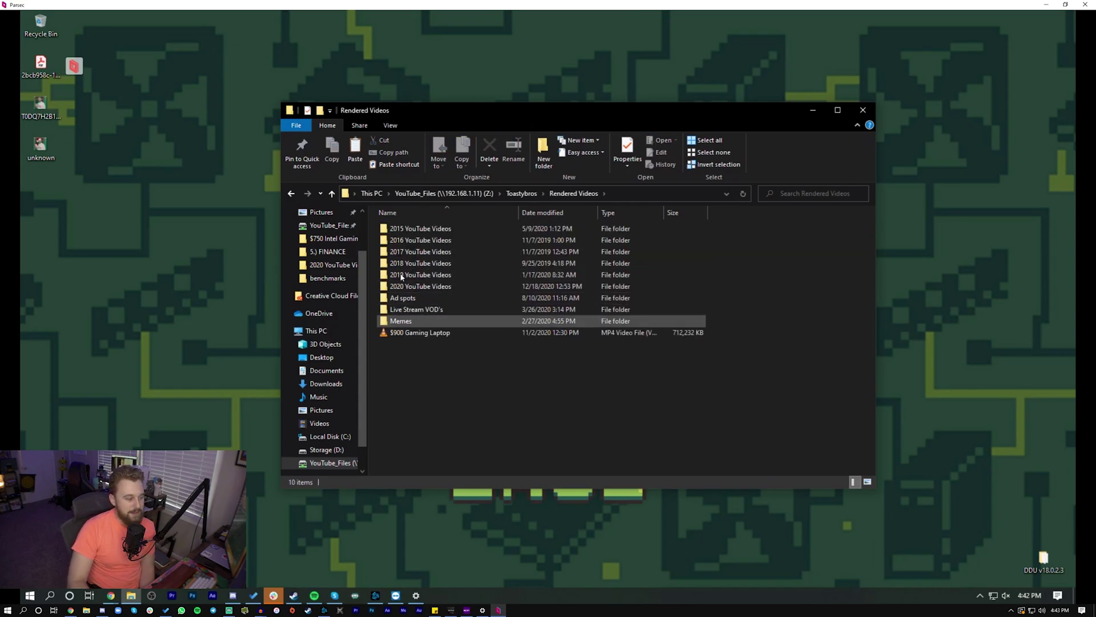
{"action": "double_click", "coordinate": [452, 289]}
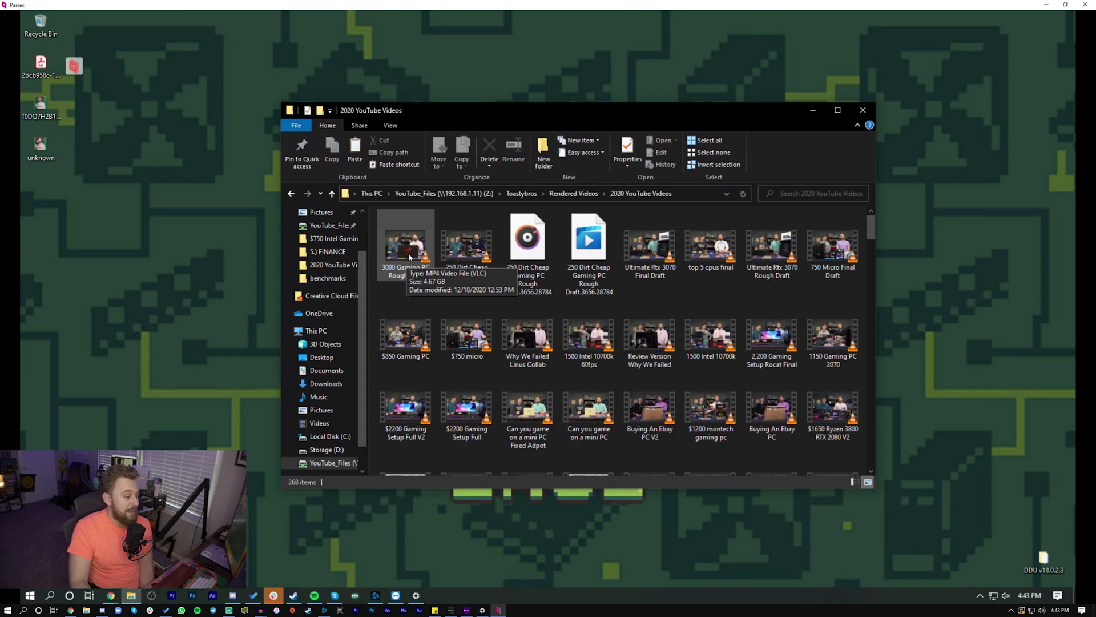
{"action": "double_click", "coordinate": [407, 258]}
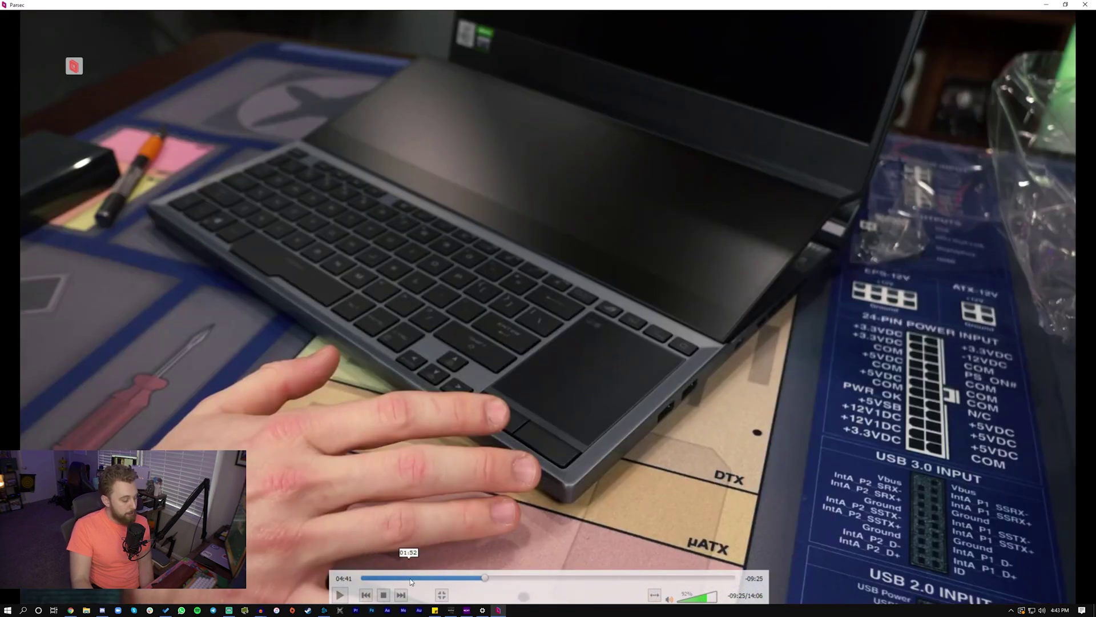
- Skip the rough draft ahead to the unboxing section and exit VLC fullscreen
{"action": "left_click", "coordinate": [407, 578]}
{"action": "double_click", "coordinate": [488, 392]}
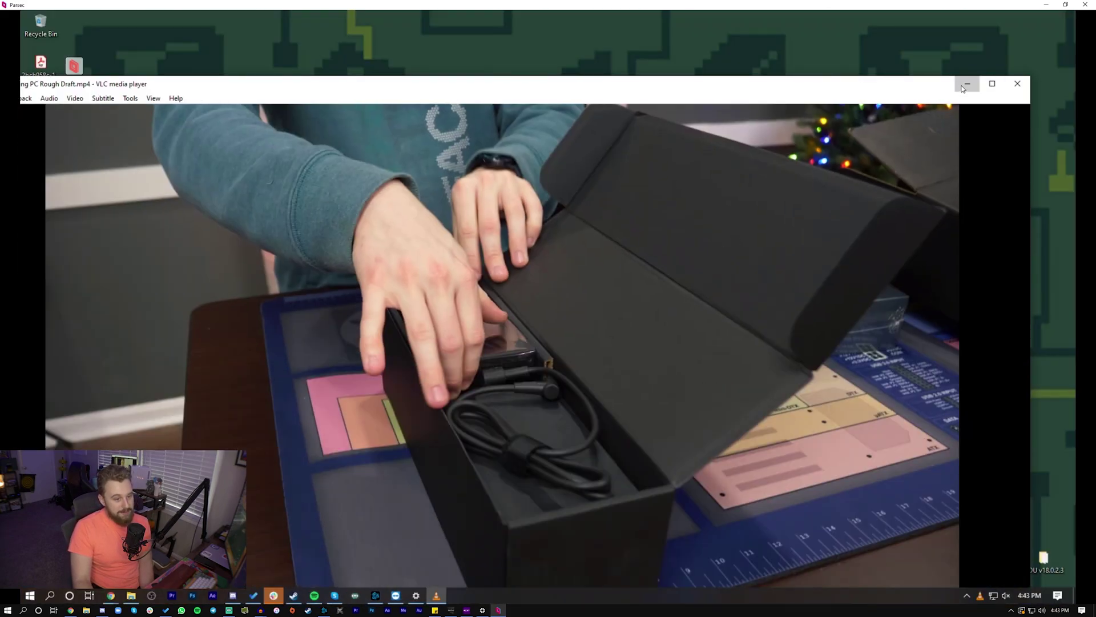
- Close VLC and open the 3000 Dual Screen Gaming Laptop project from Toastybros > Raw Files > $3,000 Dual Screen Laptop
{"action": "left_click", "coordinate": [1017, 83]}
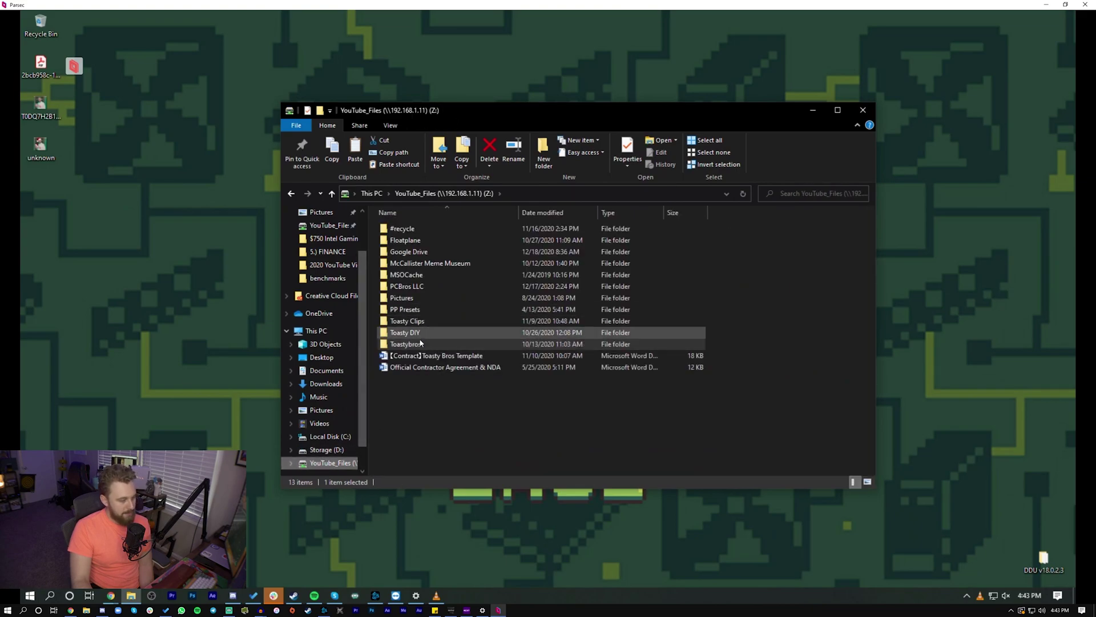
{"action": "double_click", "coordinate": [405, 343]}
{"action": "double_click", "coordinate": [419, 240]}
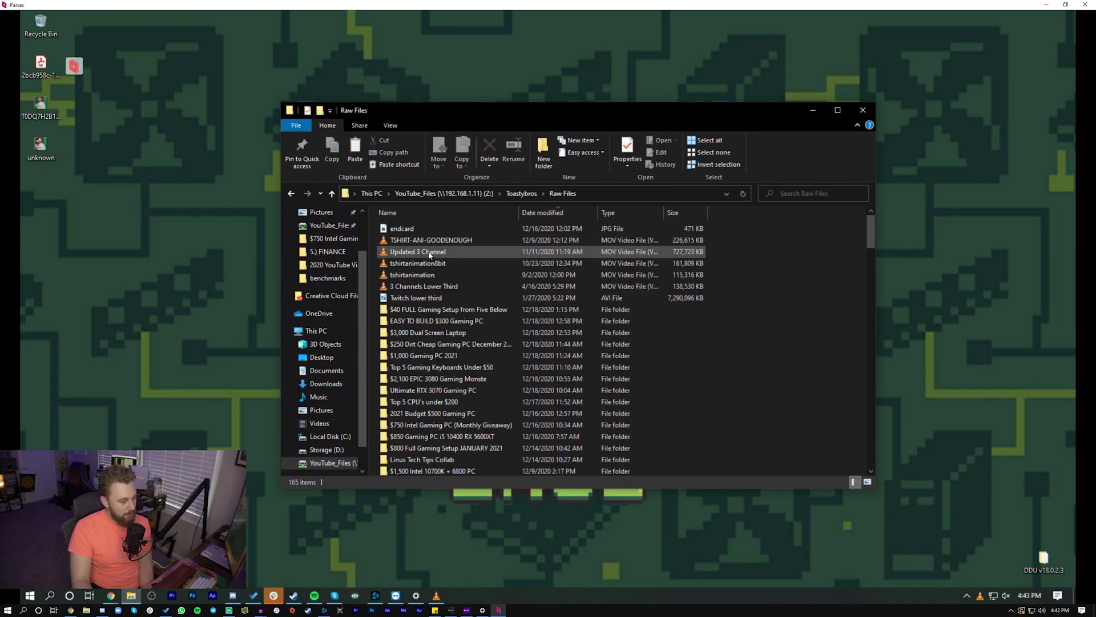
{"action": "double_click", "coordinate": [434, 332]}
{"action": "double_click", "coordinate": [432, 252]}
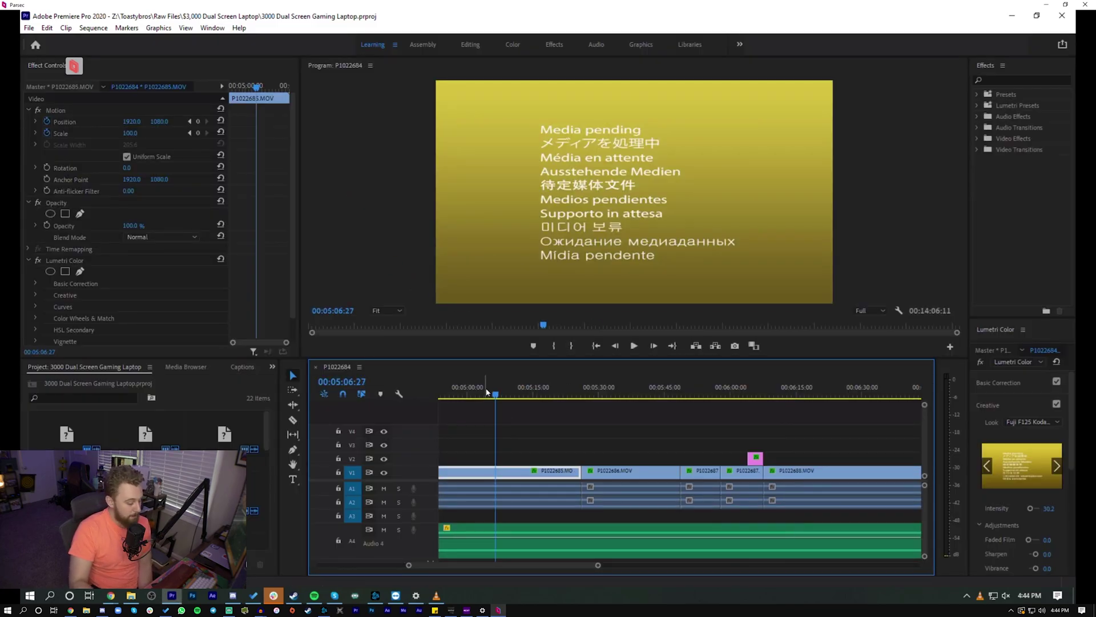
- Zoom out the timeline and preview the edit at roughly 05:12, 04:13, 01:28, 03:40 and 07:05
{"action": "scroll", "coordinate": [531, 394], "scroll_direction": "down", "scroll_amount": 5}
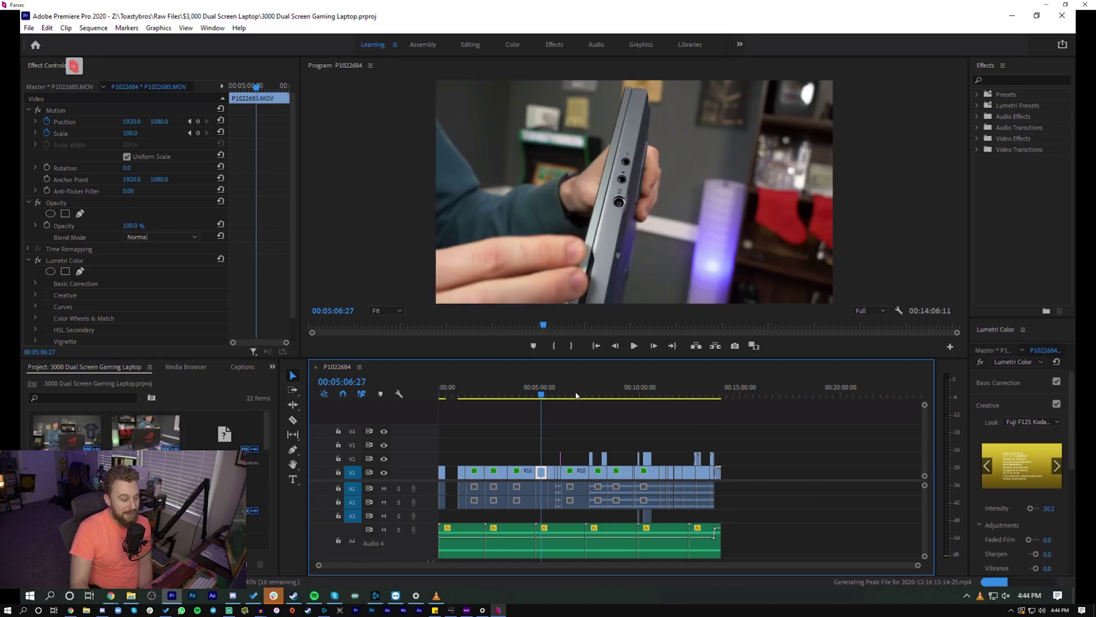
{"action": "left_click", "coordinate": [542, 396]}
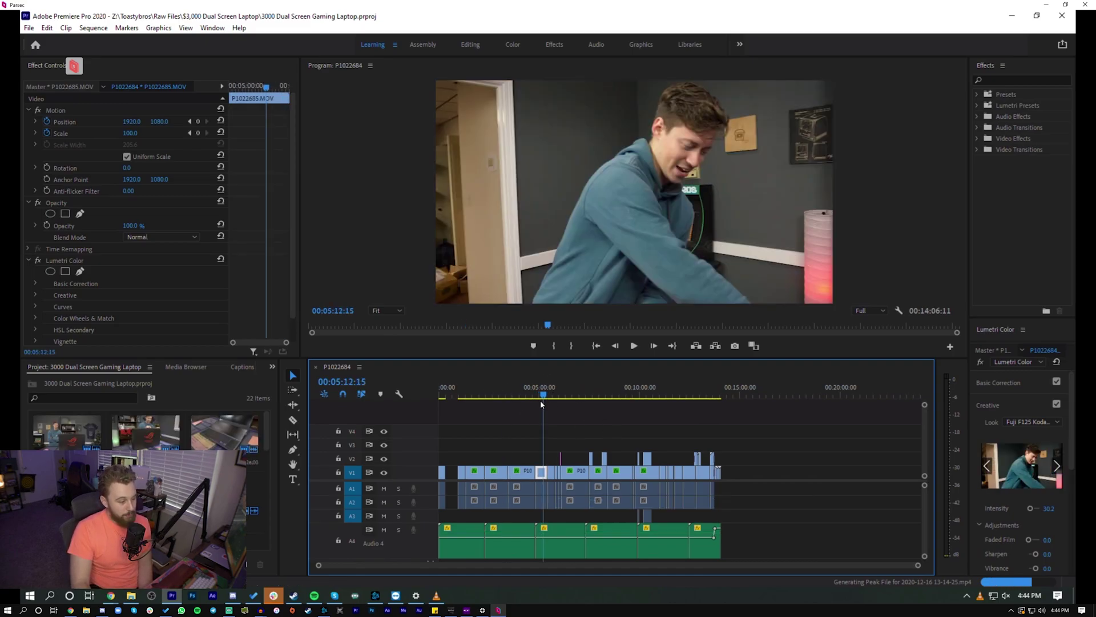
{"action": "left_click_drag", "start_coordinate": [541, 404], "coordinate": [526, 398]}
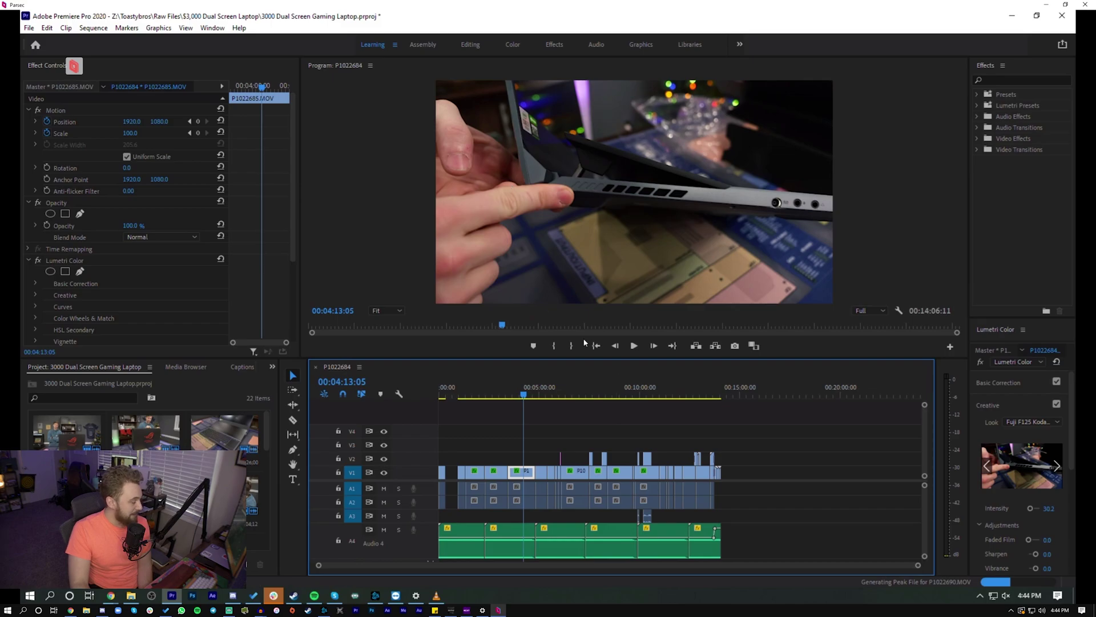
{"action": "left_click", "coordinate": [469, 393]}
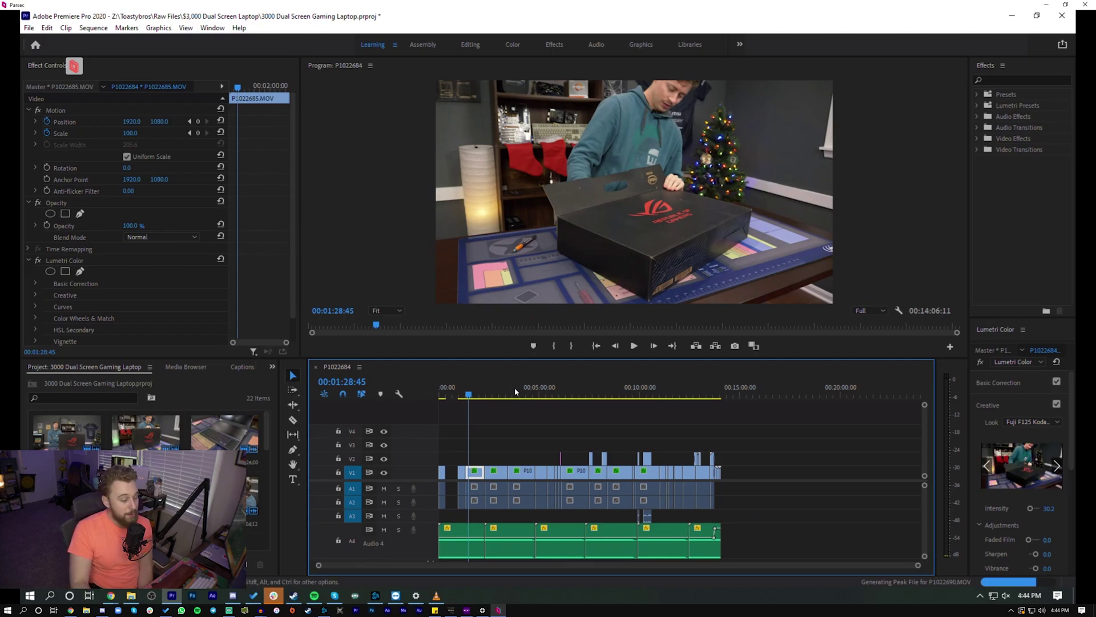
{"action": "left_click", "coordinate": [513, 392]}
{"action": "left_click", "coordinate": [581, 392]}
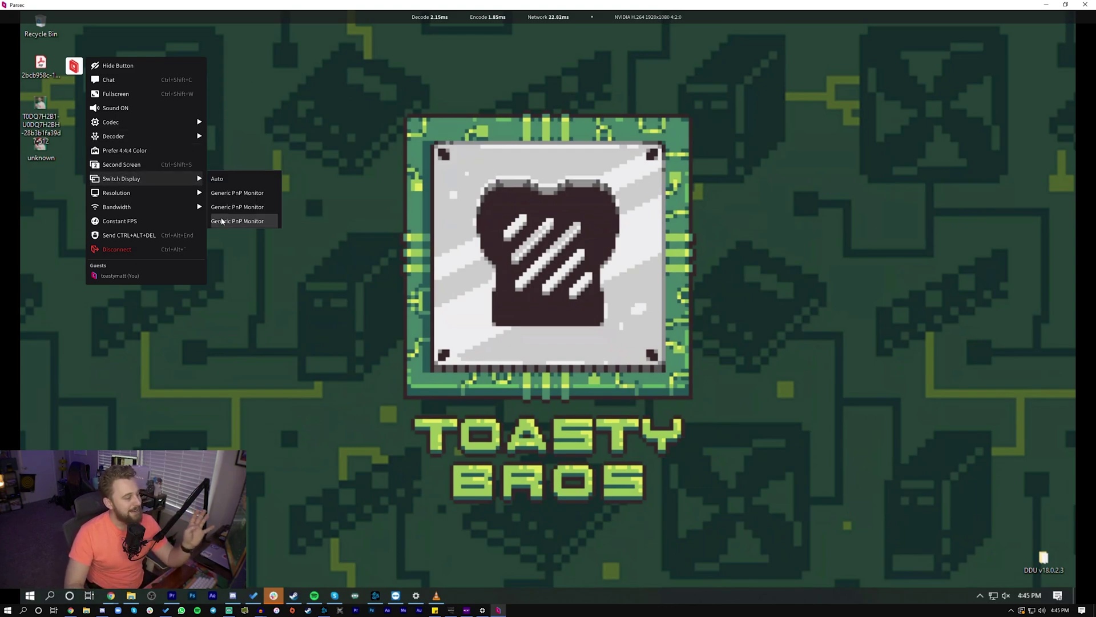
- Close the Parsec menu and restore the File Explorer window on the $3,000 Dual Screen Laptop folder
{"action": "mouse_move", "coordinate": [175, 209]}
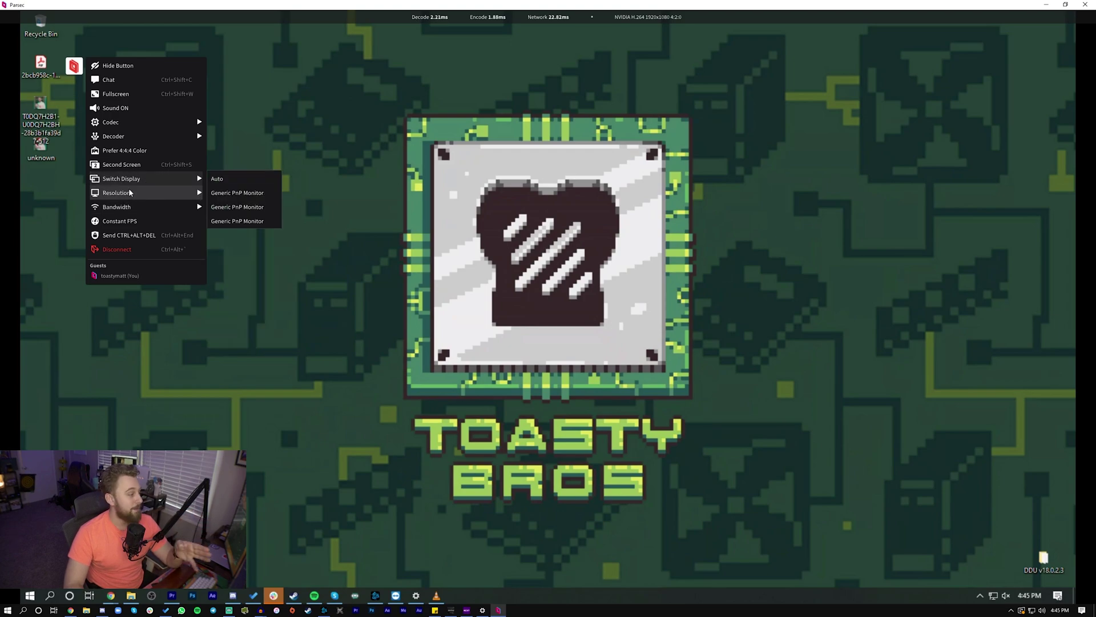
{"action": "left_click", "coordinate": [504, 126]}
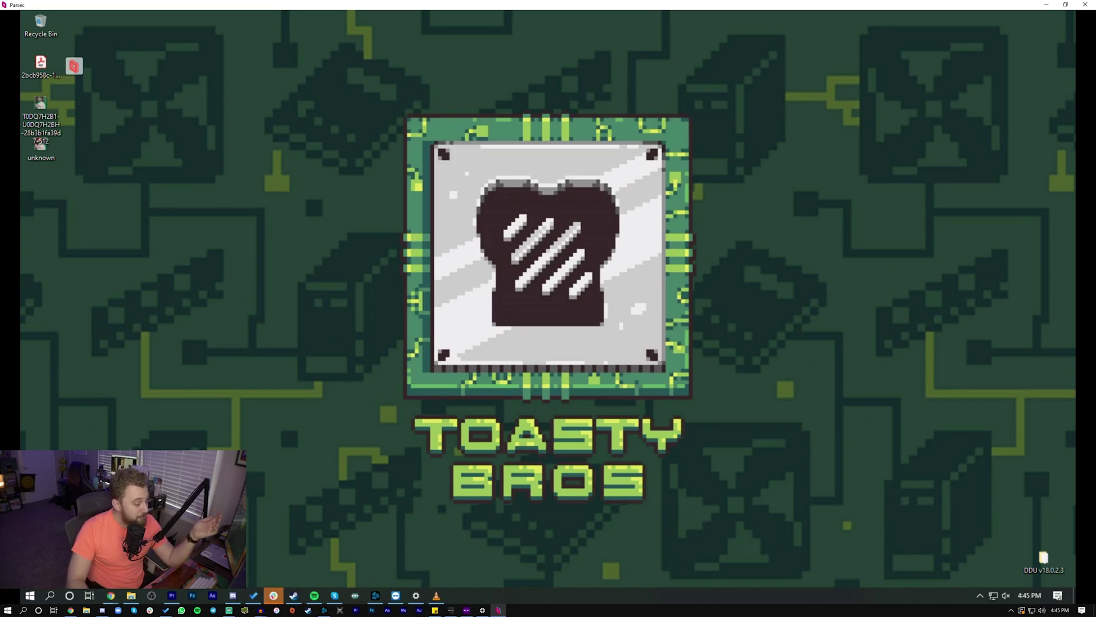
{"action": "left_click", "coordinate": [129, 598]}
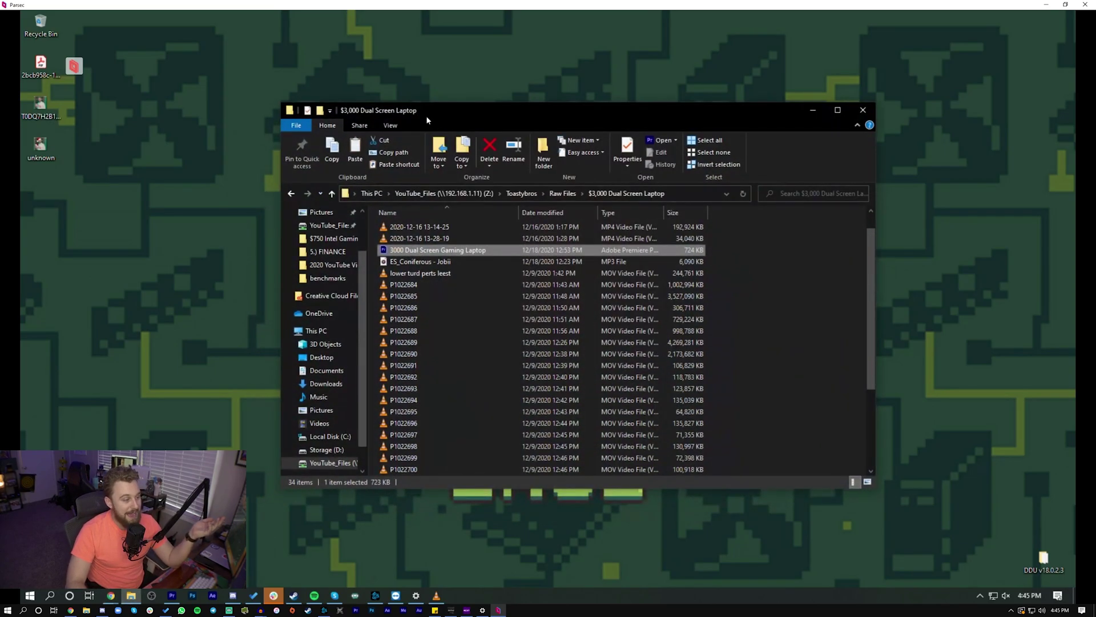
{"action": "left_click_drag", "start_coordinate": [426, 116], "coordinate": [479, 182]}
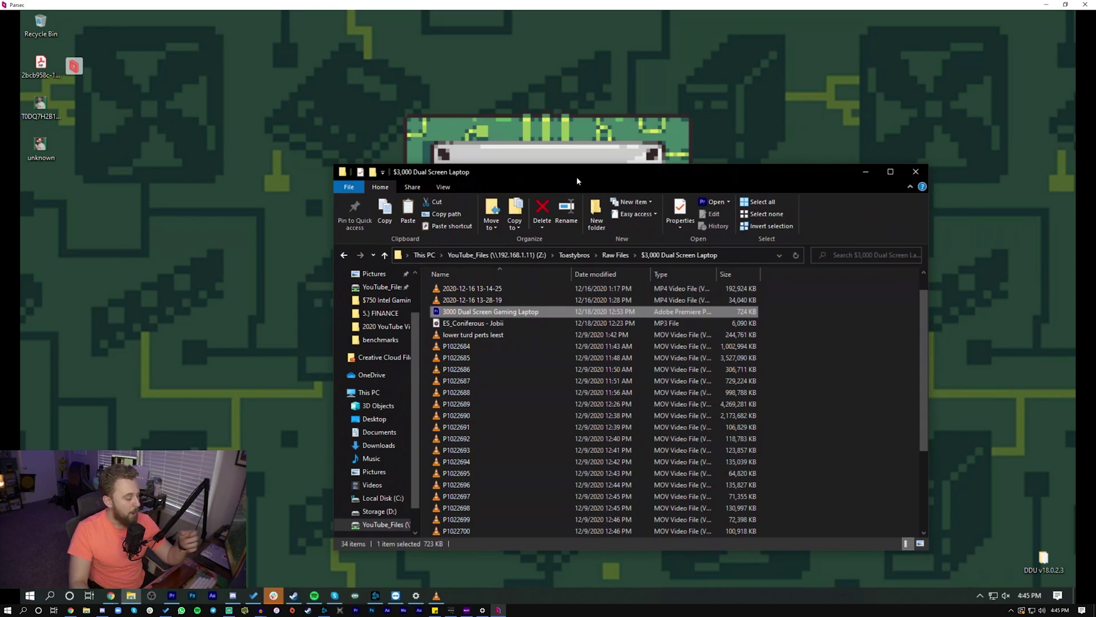
{"action": "left_click", "coordinate": [249, 207]}
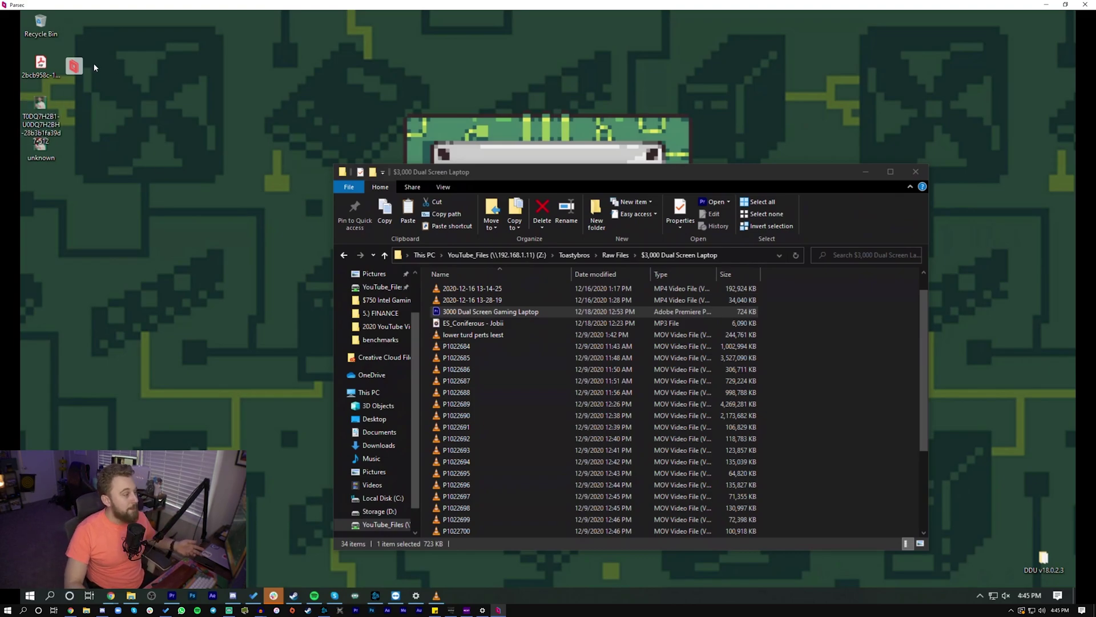
- Open the remote PC's second display in its own window at 1920x1080 resolution
{"action": "left_click", "coordinate": [73, 66]}
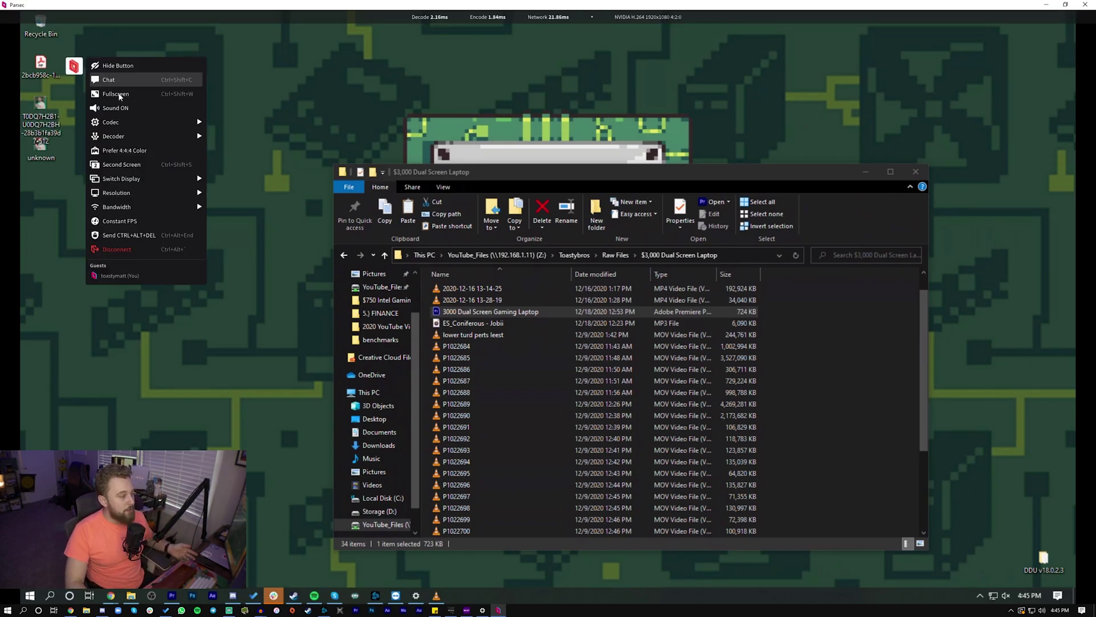
{"action": "left_click", "coordinate": [168, 165]}
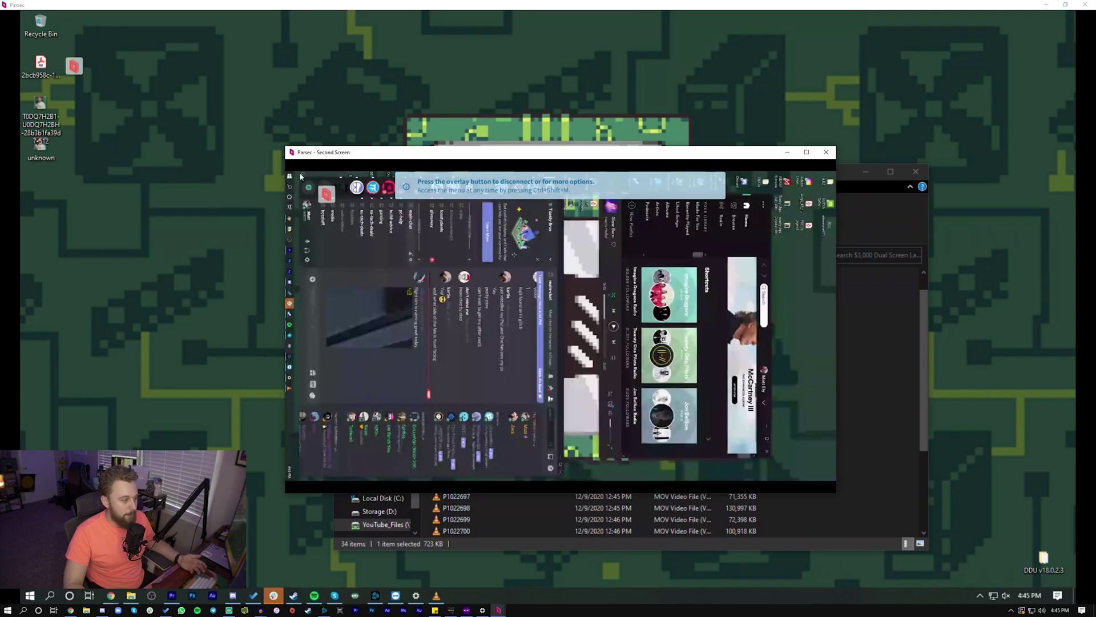
{"action": "left_click_drag", "start_coordinate": [486, 160], "coordinate": [343, 182]}
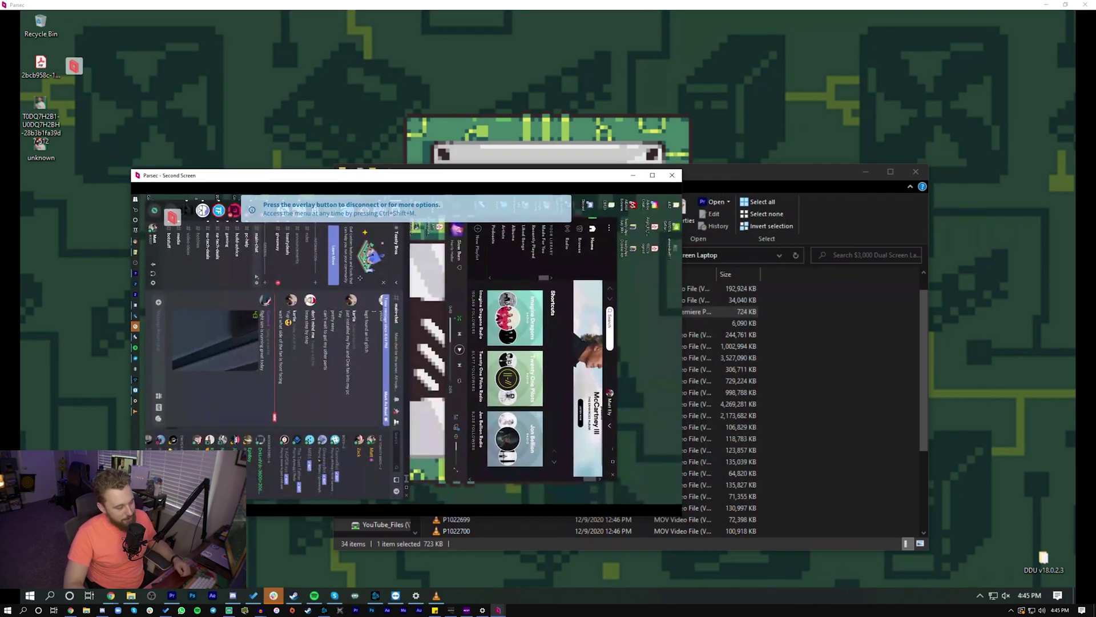
{"action": "right_click", "coordinate": [479, 492]}
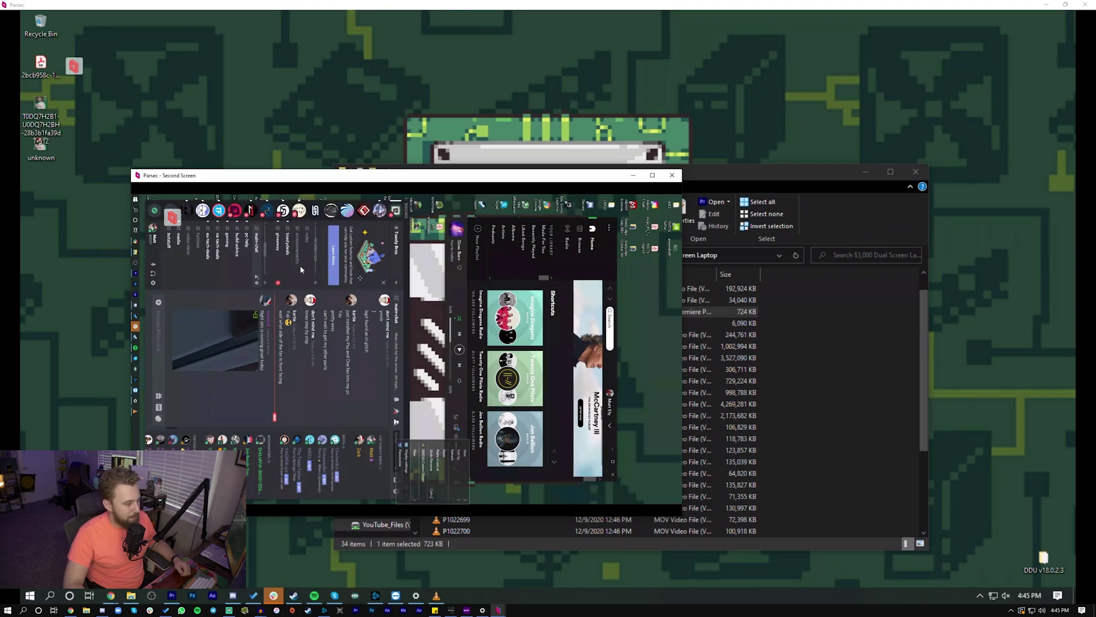
{"action": "left_click", "coordinate": [172, 217]}
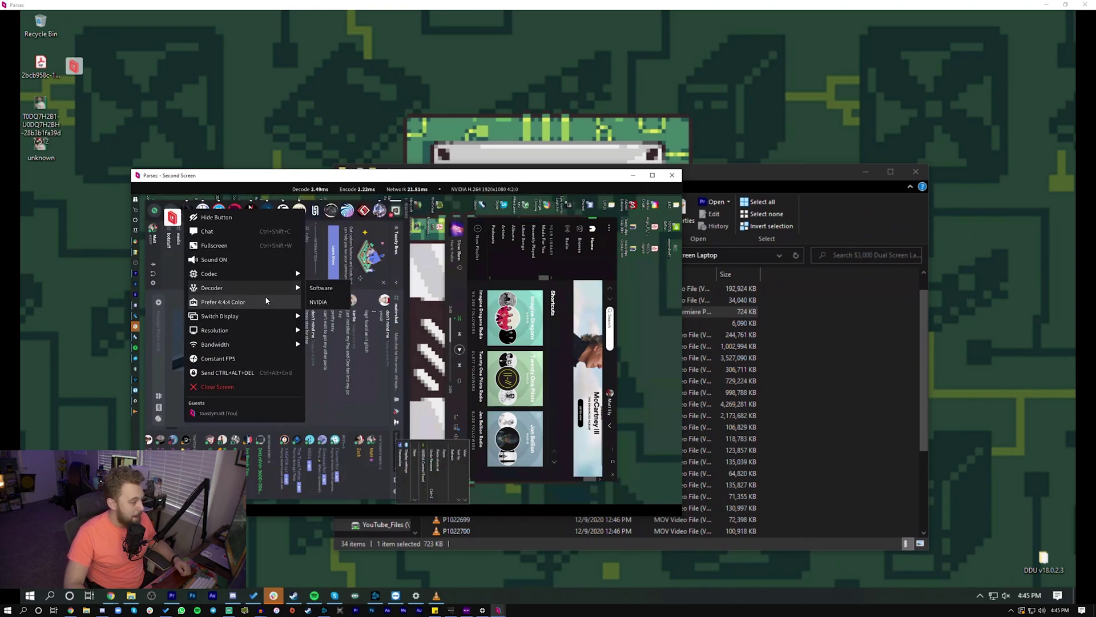
{"action": "mouse_move", "coordinate": [268, 329]}
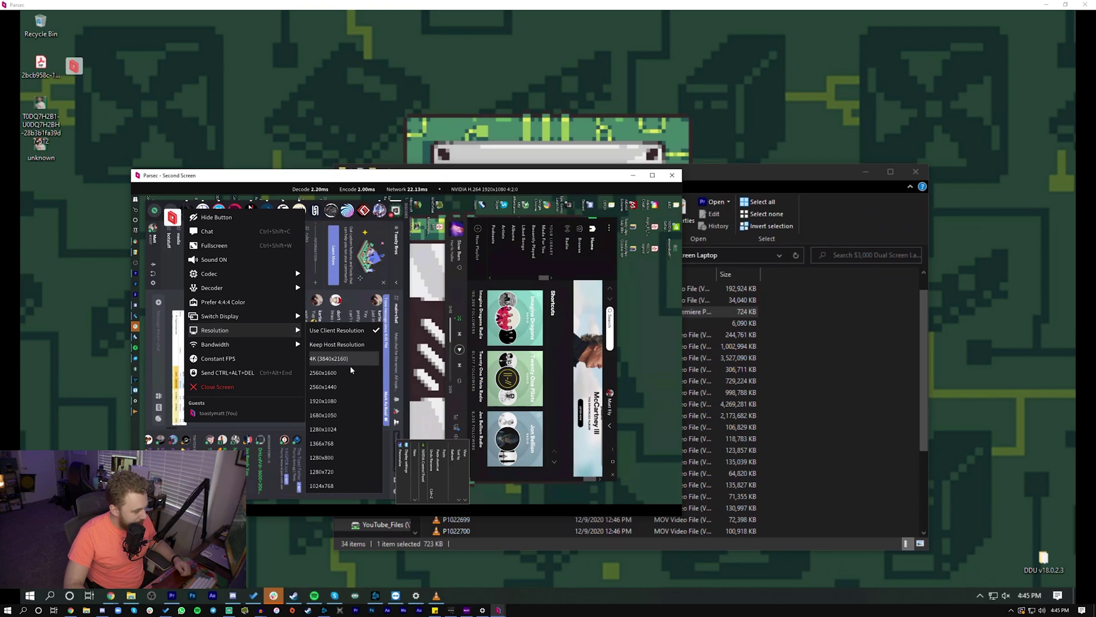
{"action": "left_click", "coordinate": [354, 400]}
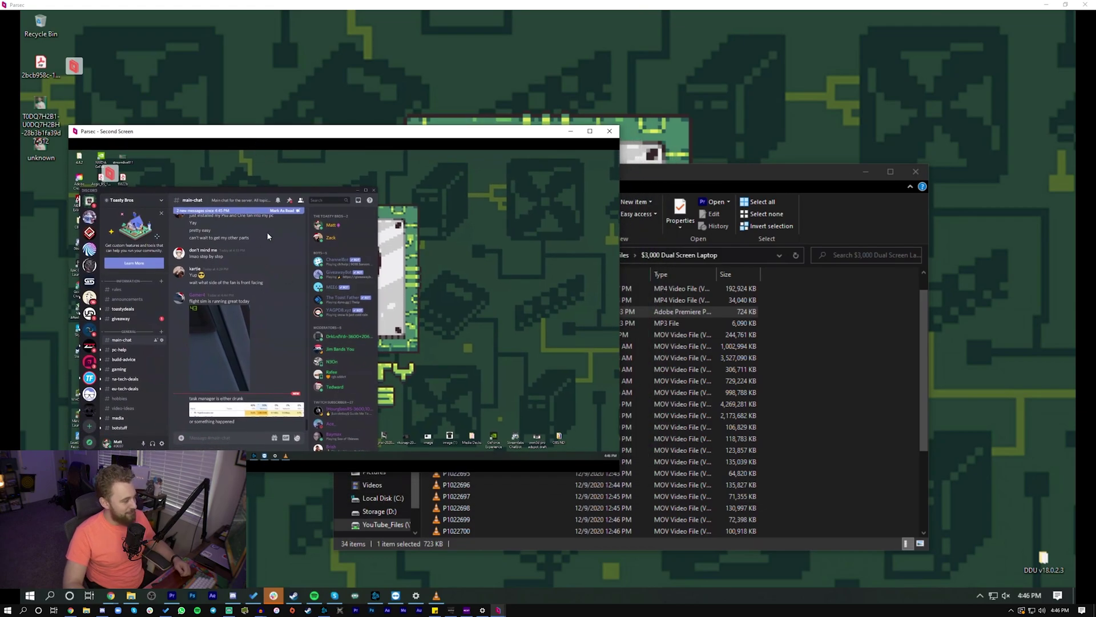
- Minimize Discord and Spotify, then arrange the main and second-screen windows side by side
{"action": "left_click", "coordinate": [356, 193]}
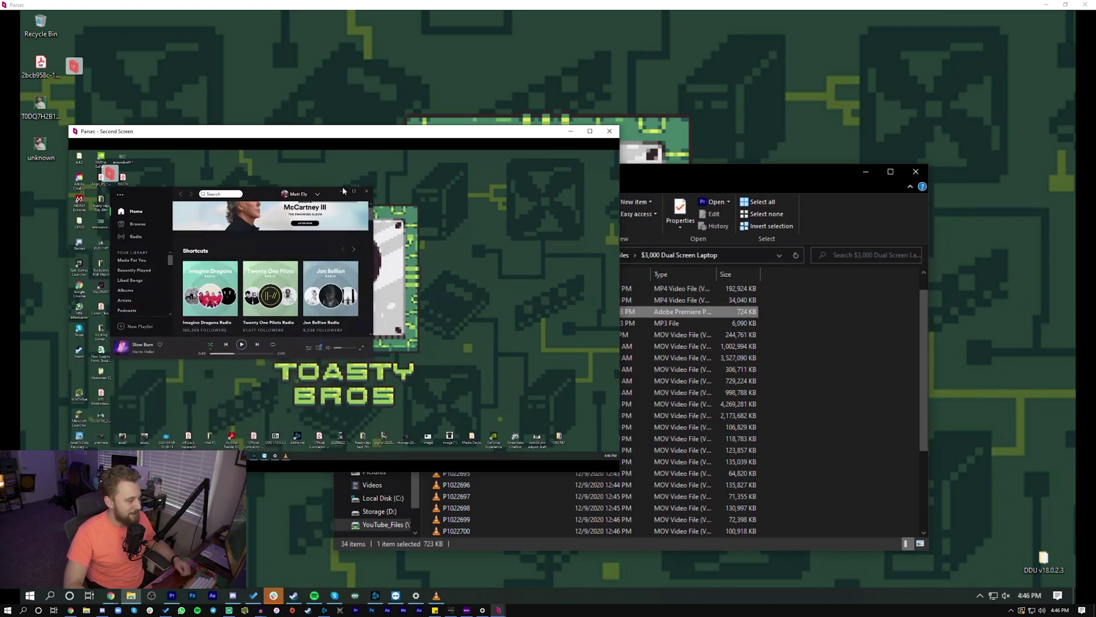
{"action": "left_click", "coordinate": [342, 186]}
{"action": "left_click_drag", "start_coordinate": [341, 138], "coordinate": [737, 135]}
{"action": "left_click_drag", "start_coordinate": [554, 5], "coordinate": [302, 128]}
{"action": "left_click_drag", "start_coordinate": [614, 135], "coordinate": [715, 143]}
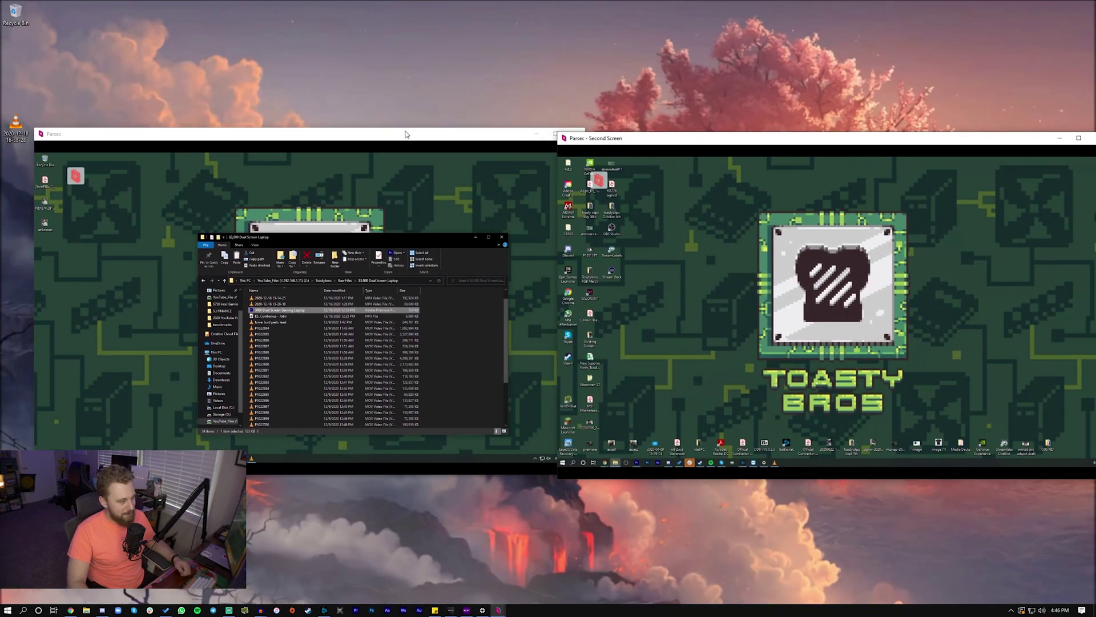
- Align the second-screen window beside the main window and move Explorer up off the logo
{"action": "left_click_drag", "start_coordinate": [405, 132], "coordinate": [378, 135]}
{"action": "left_click_drag", "start_coordinate": [657, 139], "coordinate": [0, 129]}
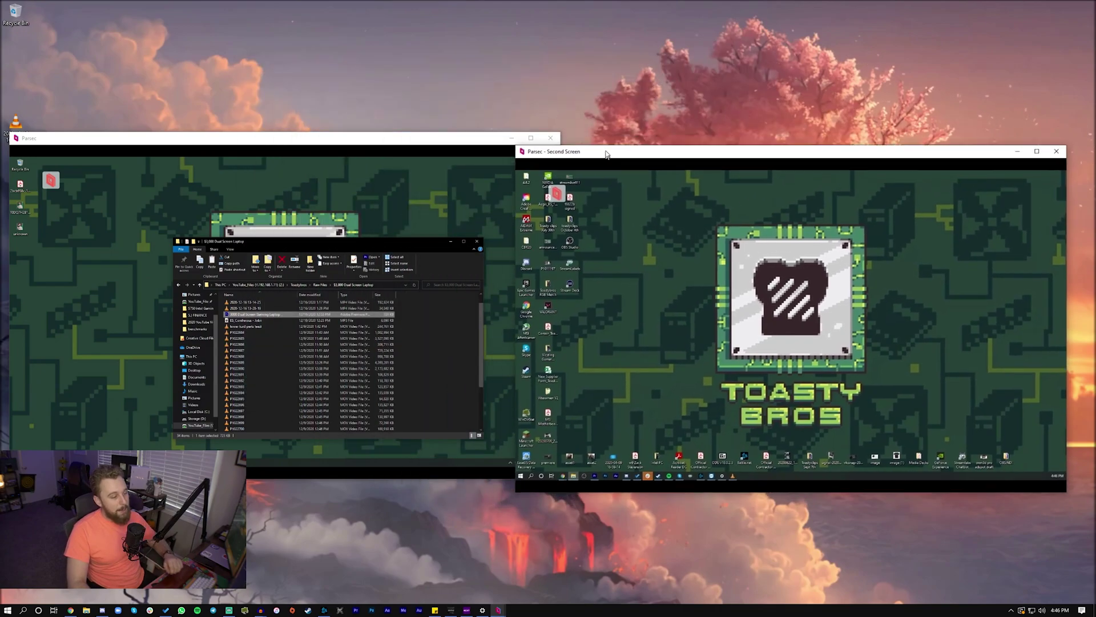
{"action": "left_click_drag", "start_coordinate": [452, 141], "coordinate": [452, 143]}
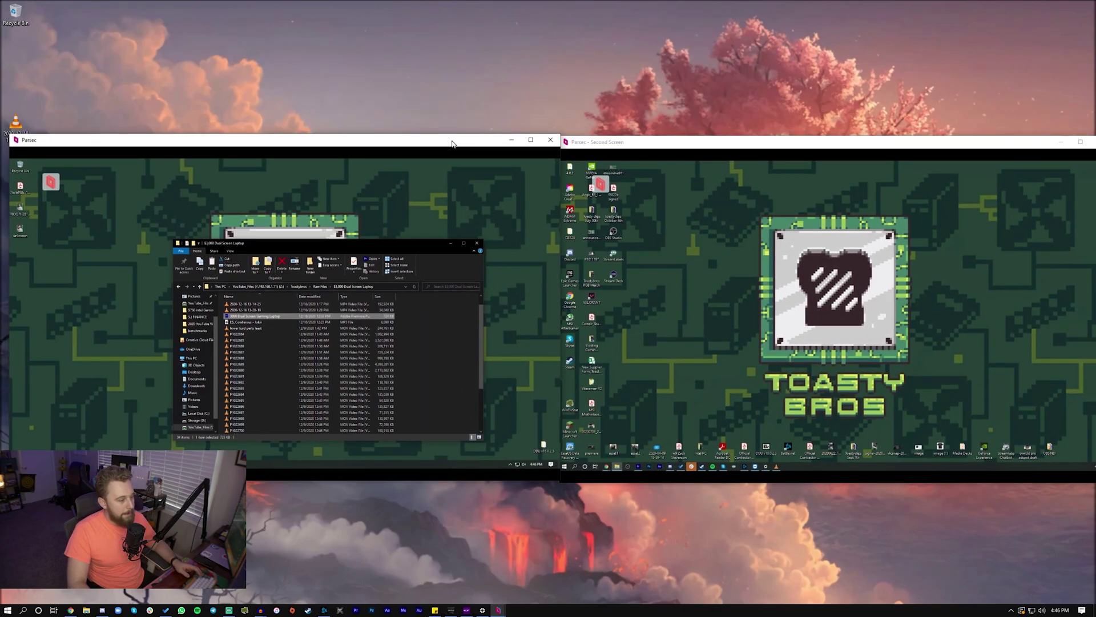
{"action": "left_click_drag", "start_coordinate": [442, 254], "coordinate": [416, 181]}
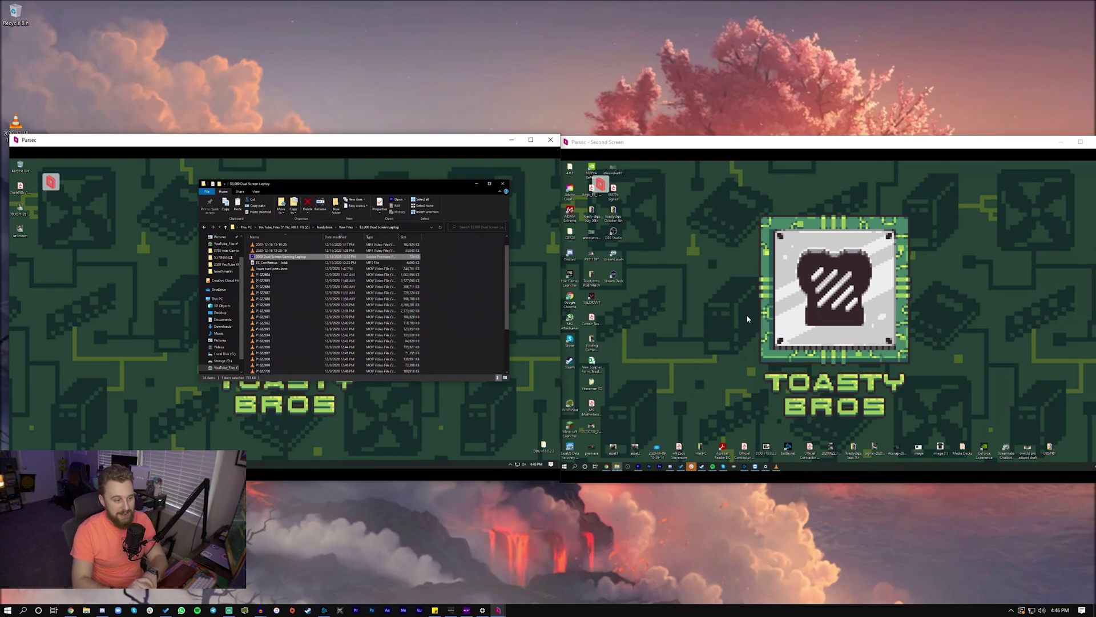
- Review the Bandwidth, Prefer 4:4:4 Color, Decoder and Codec stream options, then close the menu
{"action": "left_click", "coordinate": [600, 184]}
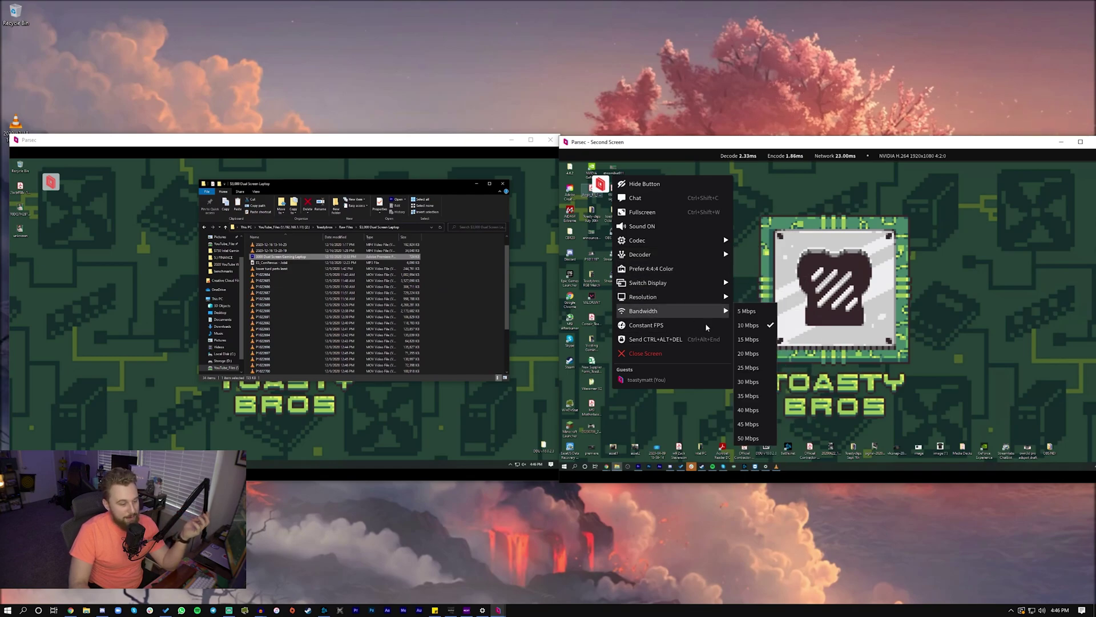
{"action": "mouse_move", "coordinate": [689, 312]}
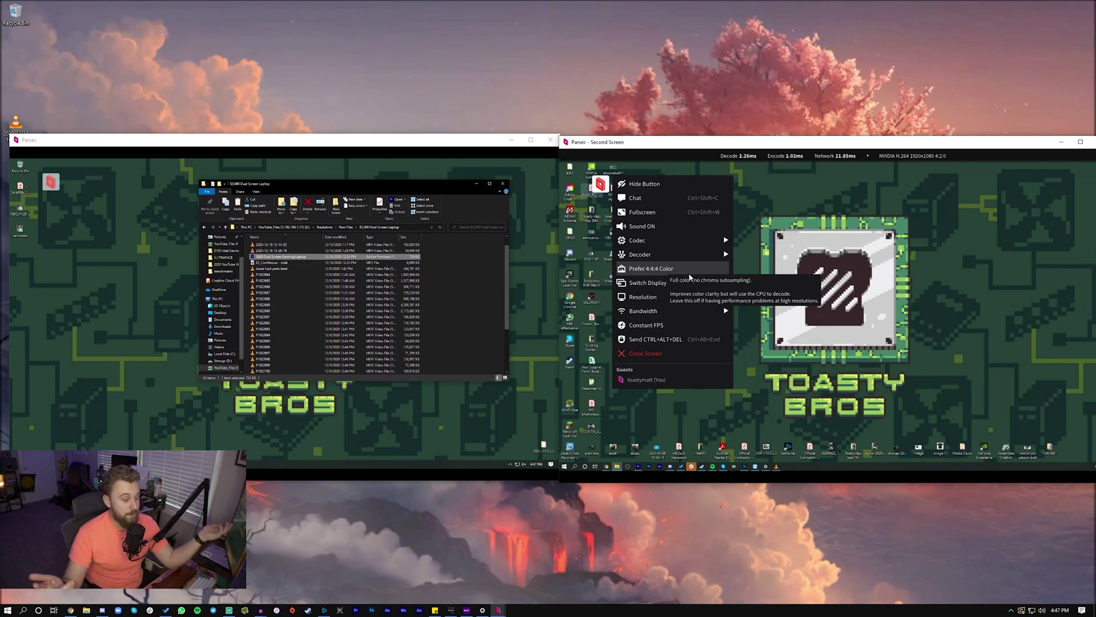
{"action": "mouse_move", "coordinate": [717, 261]}
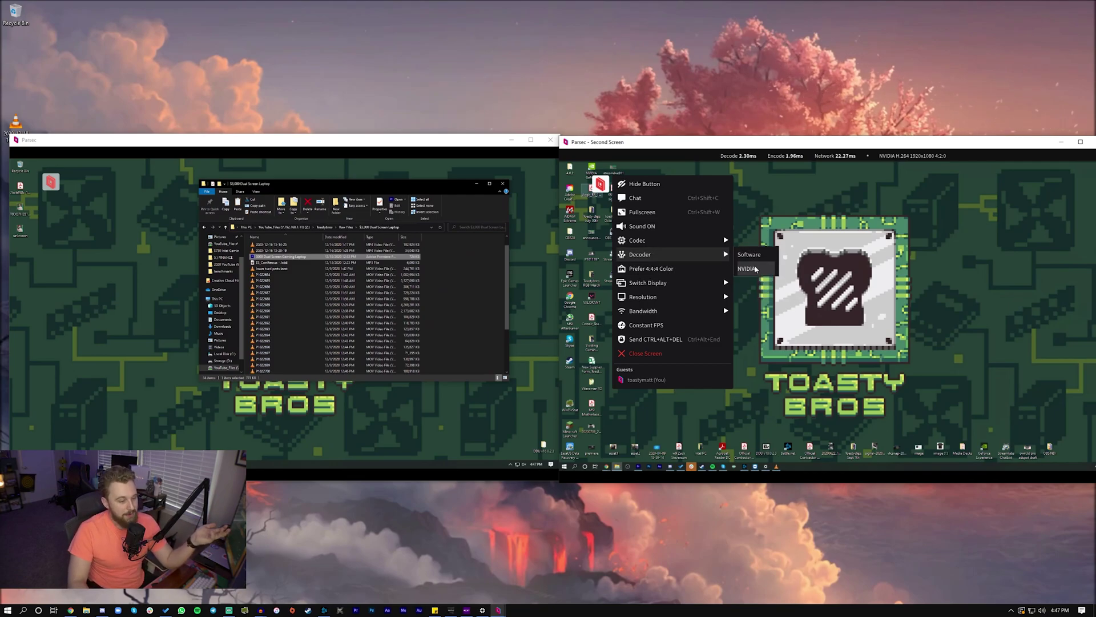
{"action": "mouse_move", "coordinate": [682, 240]}
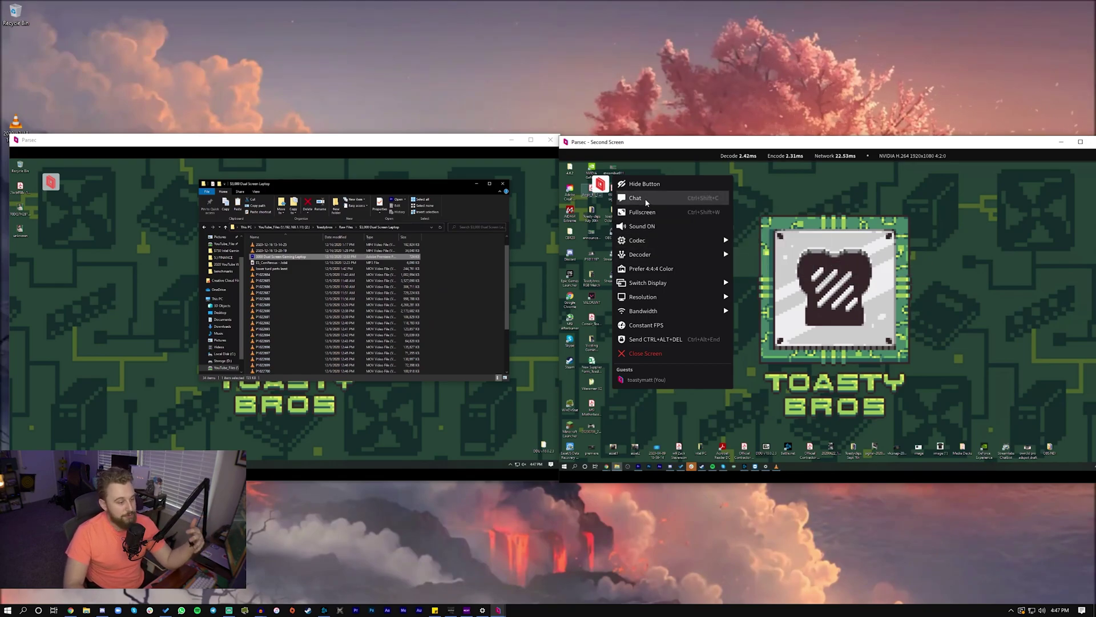
{"action": "left_click", "coordinate": [915, 220]}
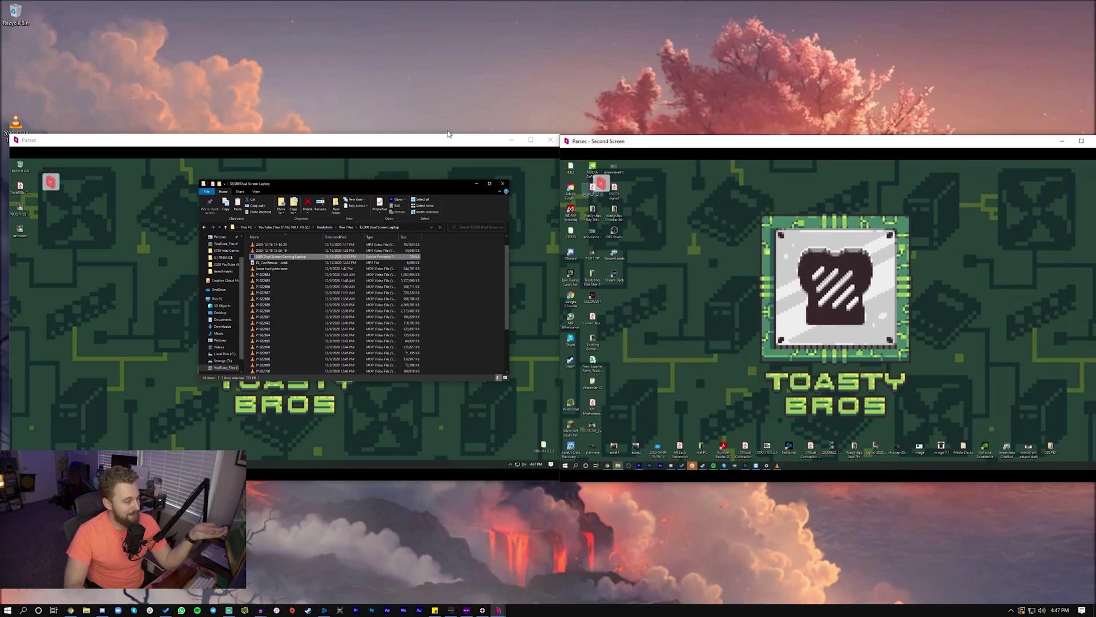
{"action": "left_click_drag", "start_coordinate": [449, 142], "coordinate": [443, 142]}
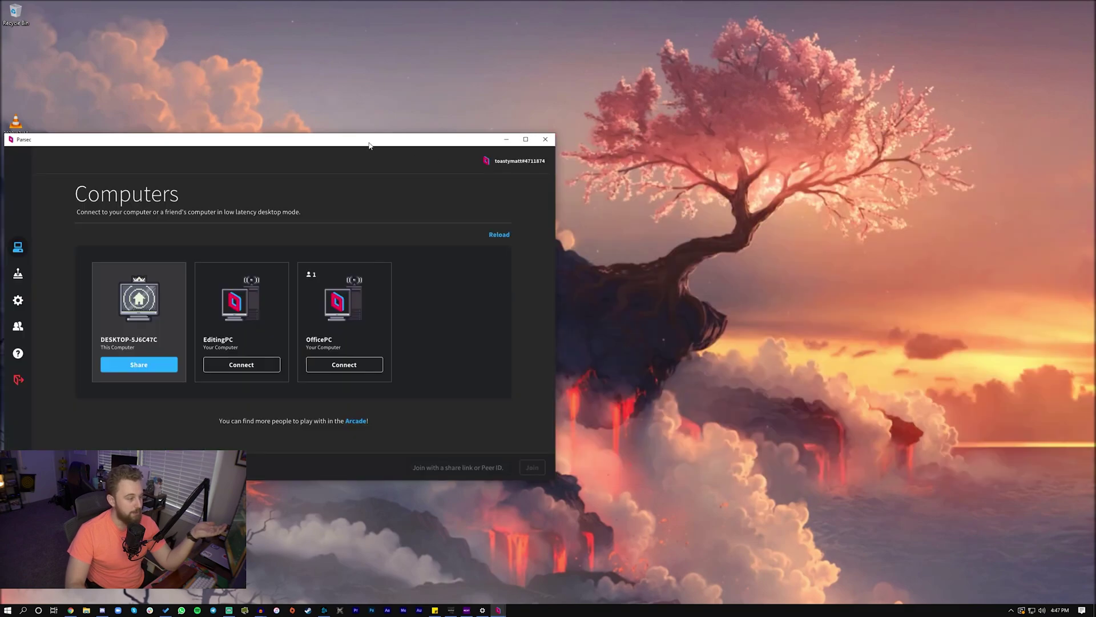
{"action": "left_click_drag", "start_coordinate": [368, 144], "coordinate": [589, 112]}
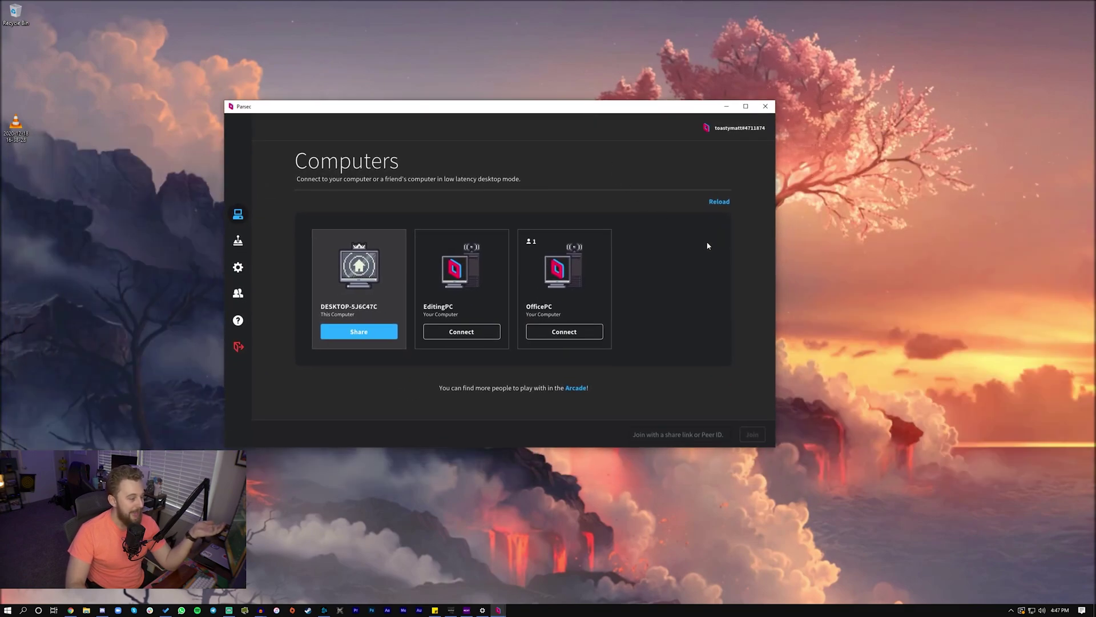